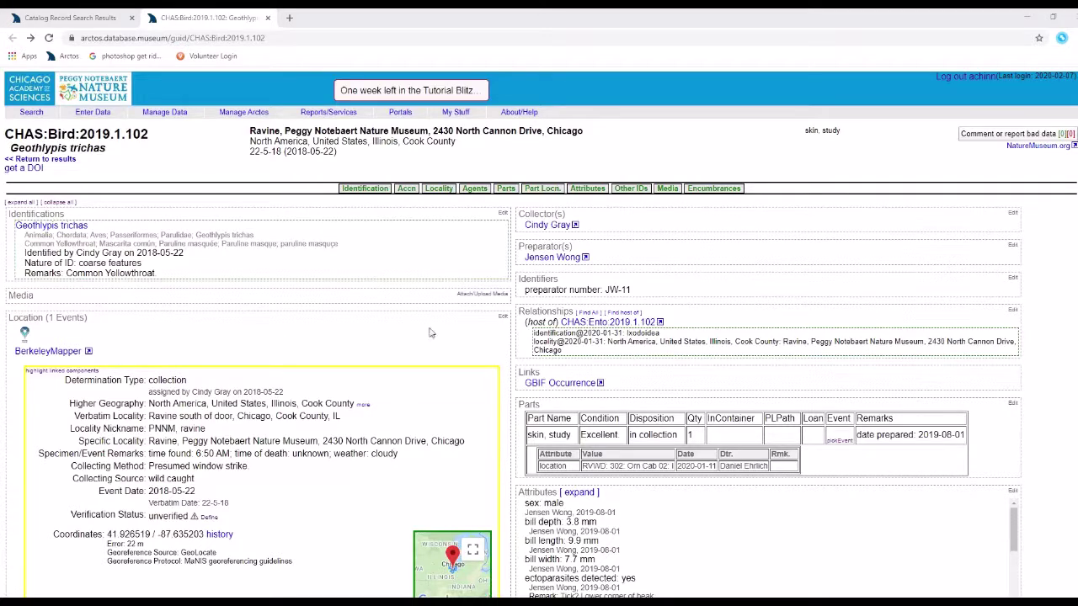
Open the specimen's collecting event editor in a new tab, scrolled to Event Attributes.
{"action": "scroll", "coordinate": [671, 485], "scroll_direction": "down", "scroll_amount": 3}
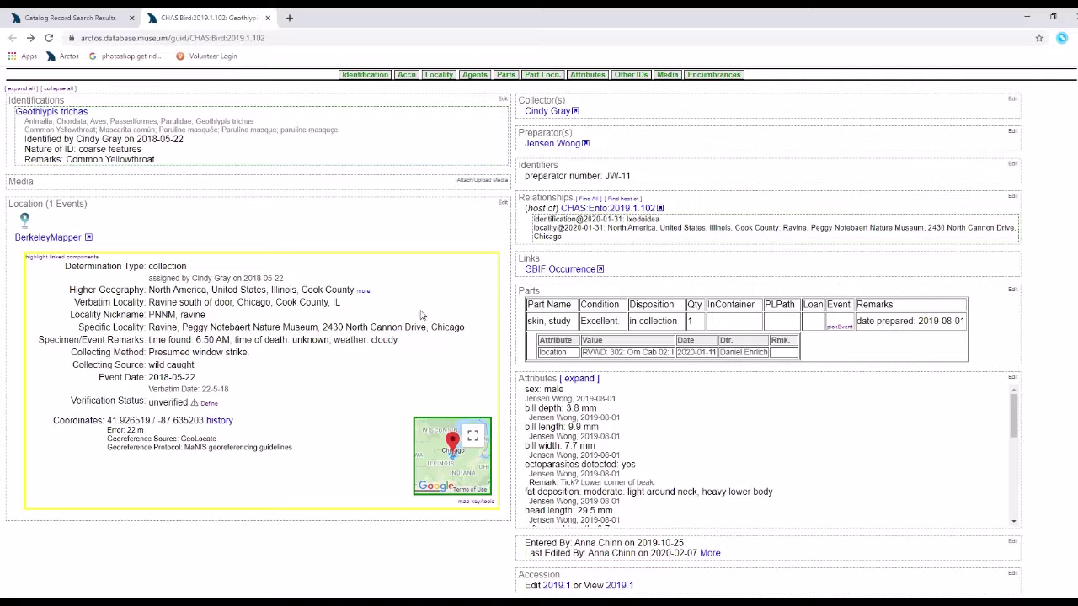
{"action": "left_click", "coordinate": [502, 205]}
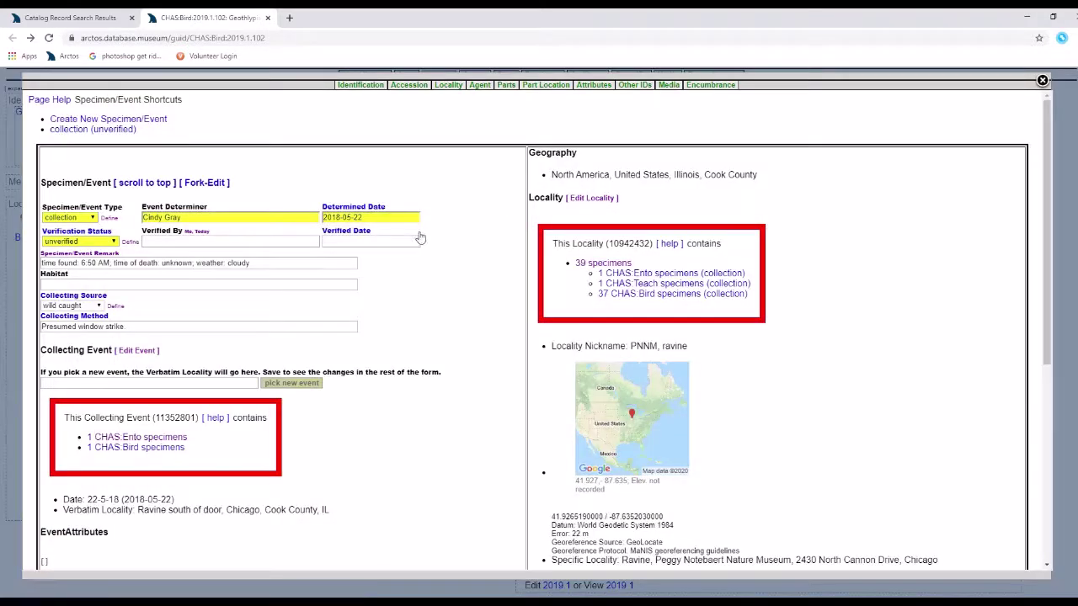
{"action": "right_click", "coordinate": [148, 352]}
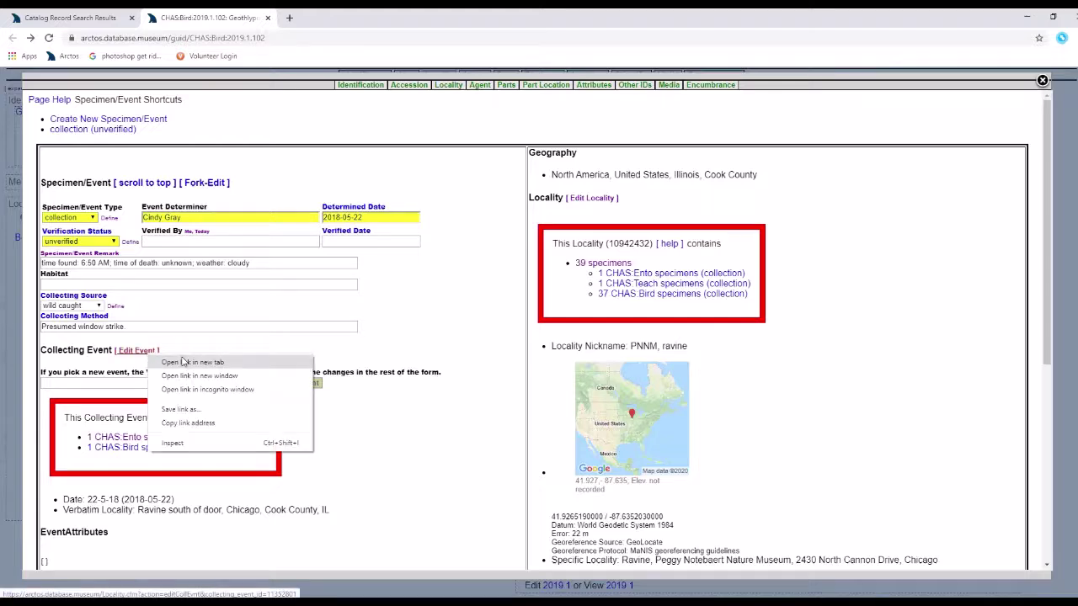
{"action": "left_click", "coordinate": [185, 361]}
{"action": "left_click", "coordinate": [327, 17]}
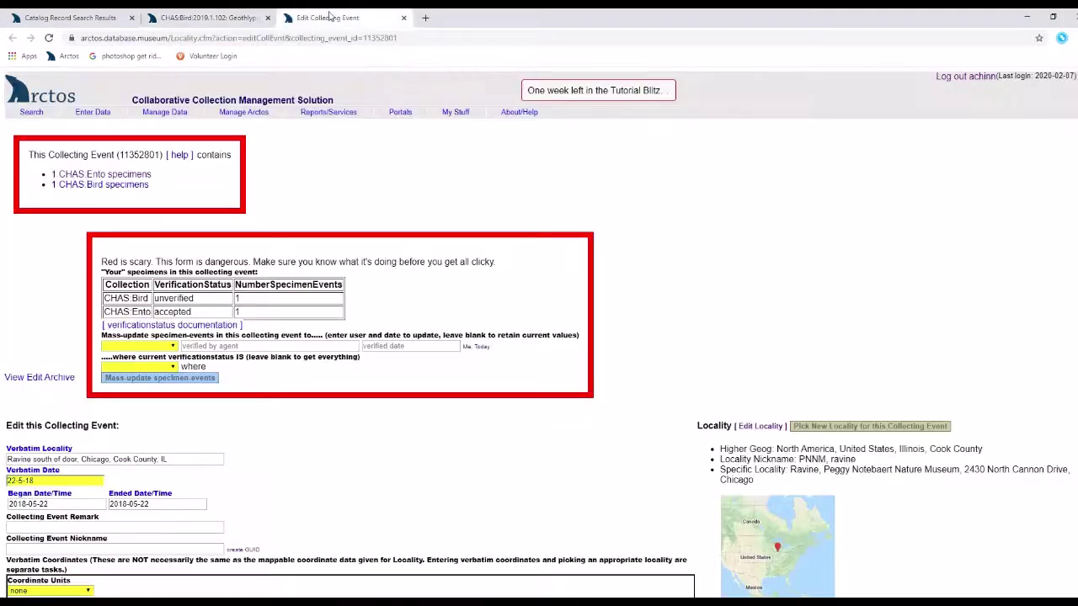
{"action": "scroll", "coordinate": [329, 475], "scroll_direction": "down", "scroll_amount": 3}
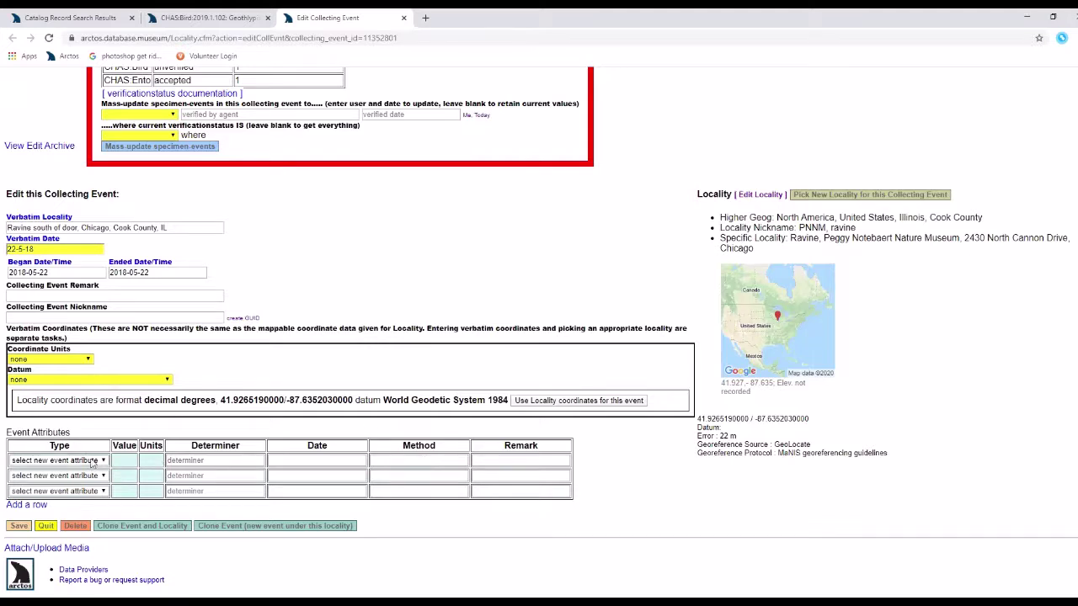
Set the first Event Attributes row's type to weather, after briefly trying air temperature.
{"action": "left_click", "coordinate": [93, 461]}
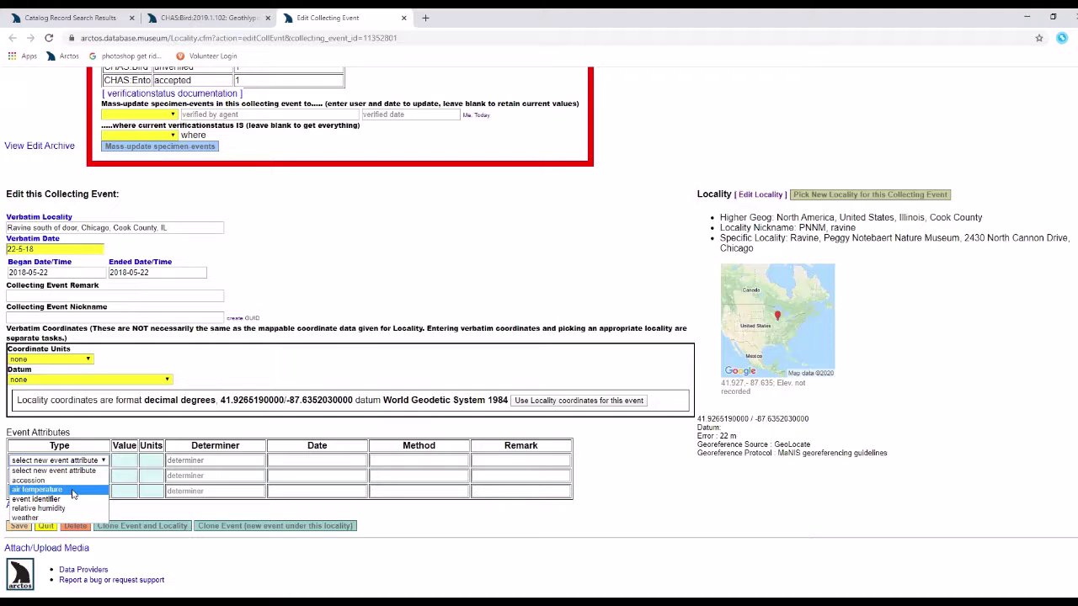
{"action": "left_click", "coordinate": [73, 489]}
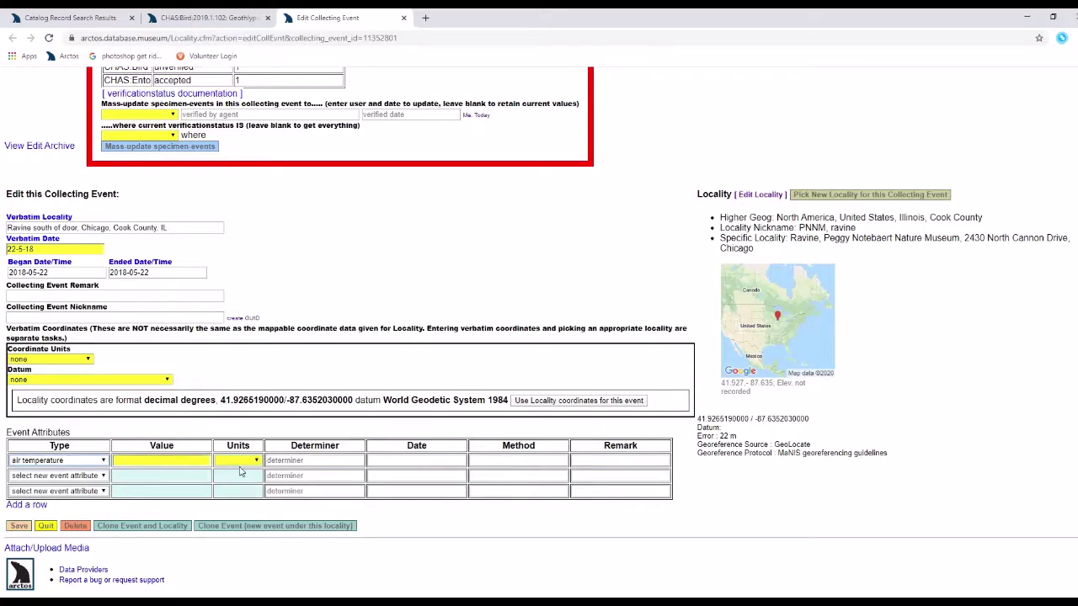
{"action": "left_click", "coordinate": [250, 460]}
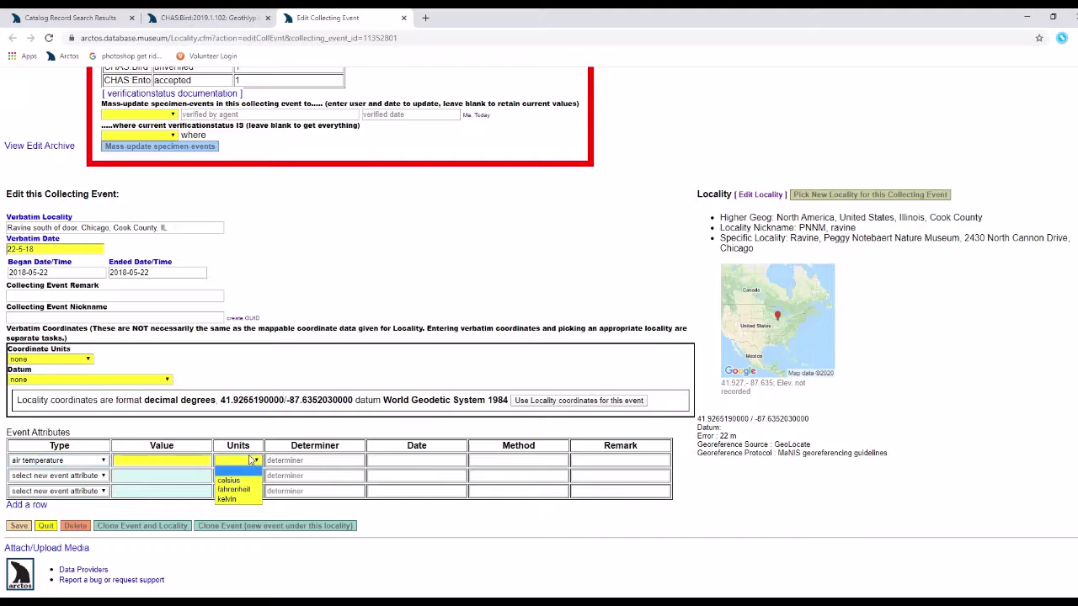
{"action": "left_click", "coordinate": [250, 460]}
{"action": "left_click", "coordinate": [90, 462]}
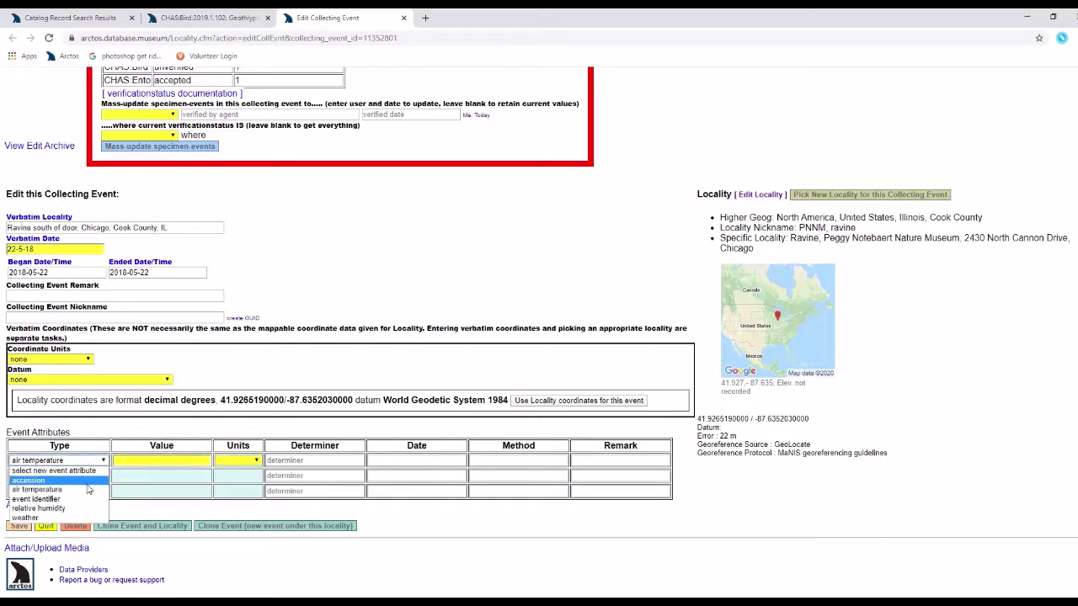
{"action": "left_click", "coordinate": [81, 518]}
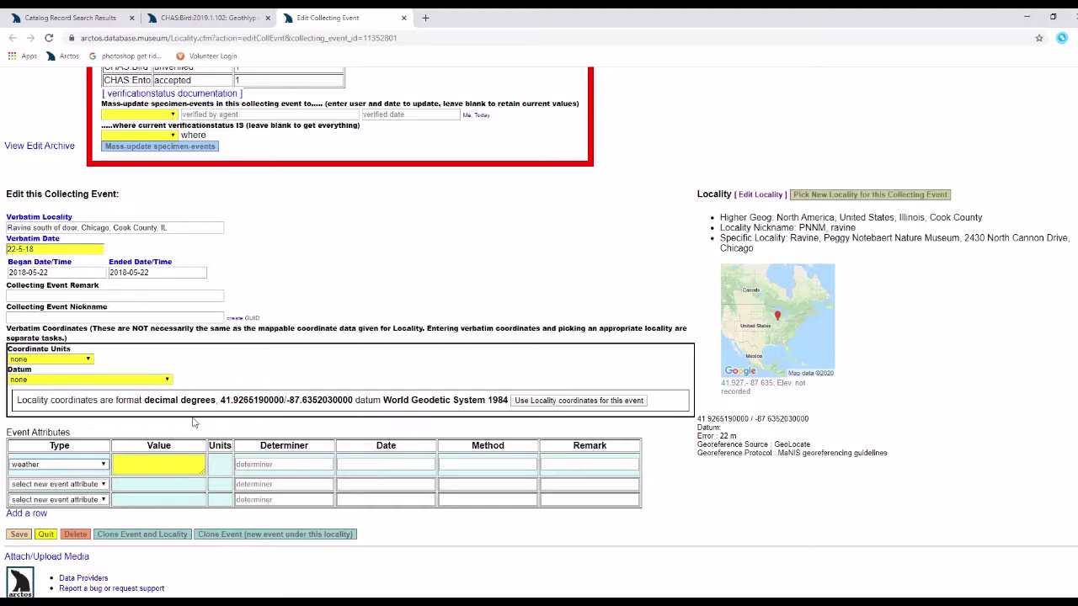
Return to the CHAS:Bird record and close its Specimen/Event overlay.
{"action": "left_click", "coordinate": [232, 18]}
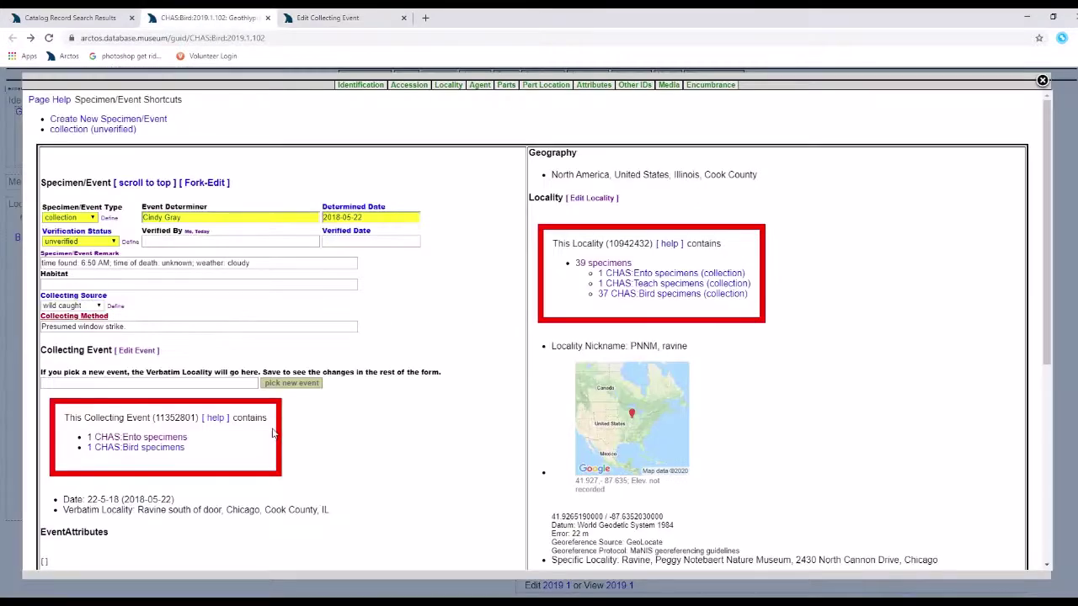
{"action": "left_click", "coordinate": [4, 322]}
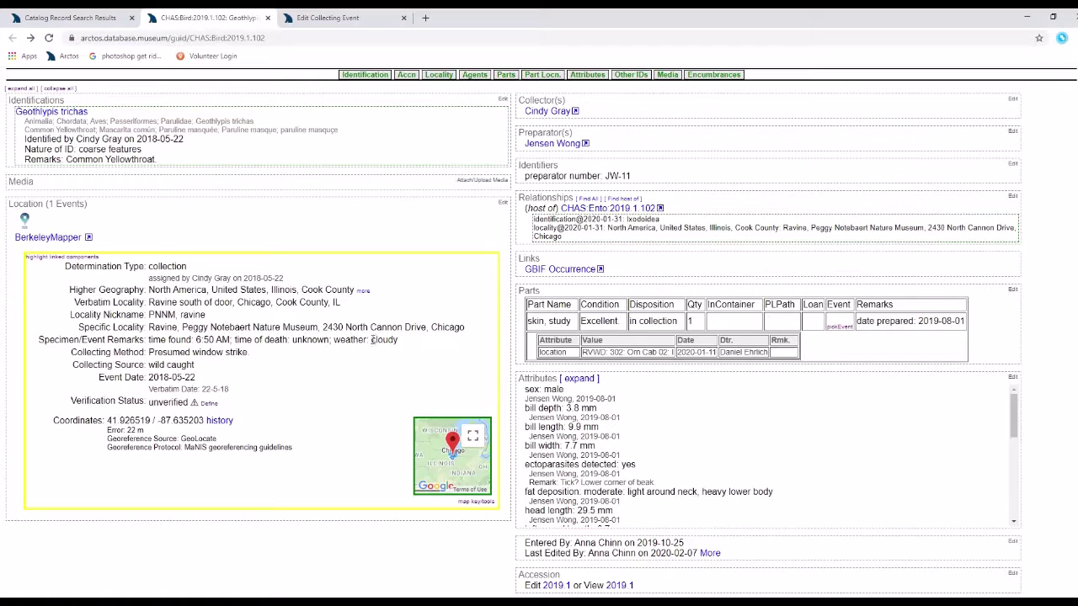
Enter cloudy as the weather value and the bird's collector as determiner.
{"action": "left_click", "coordinate": [357, 17]}
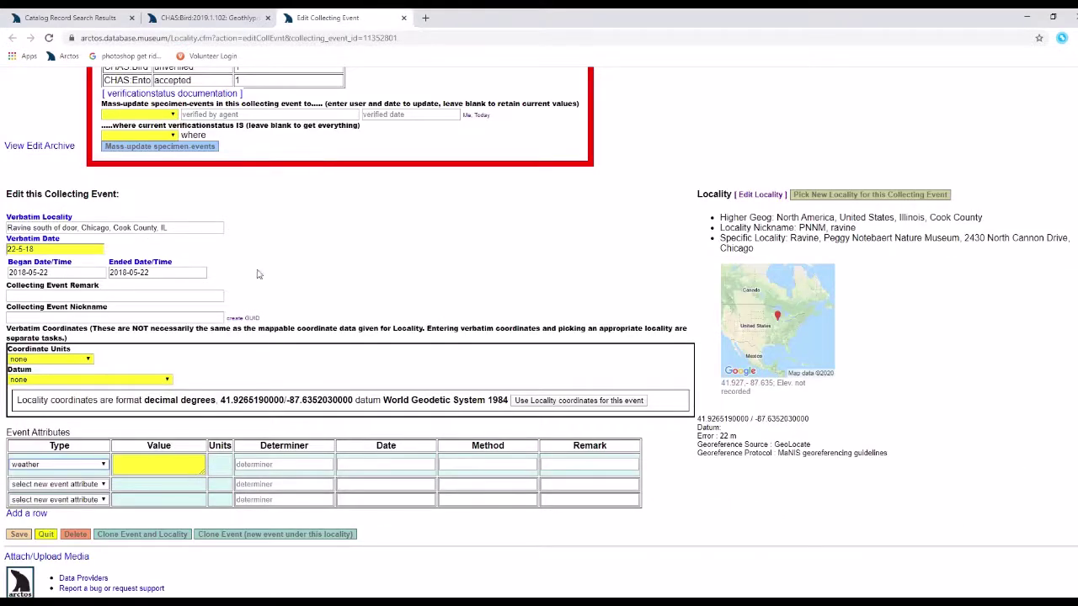
{"action": "left_click", "coordinate": [144, 461]}
{"action": "type", "text": "clou"}
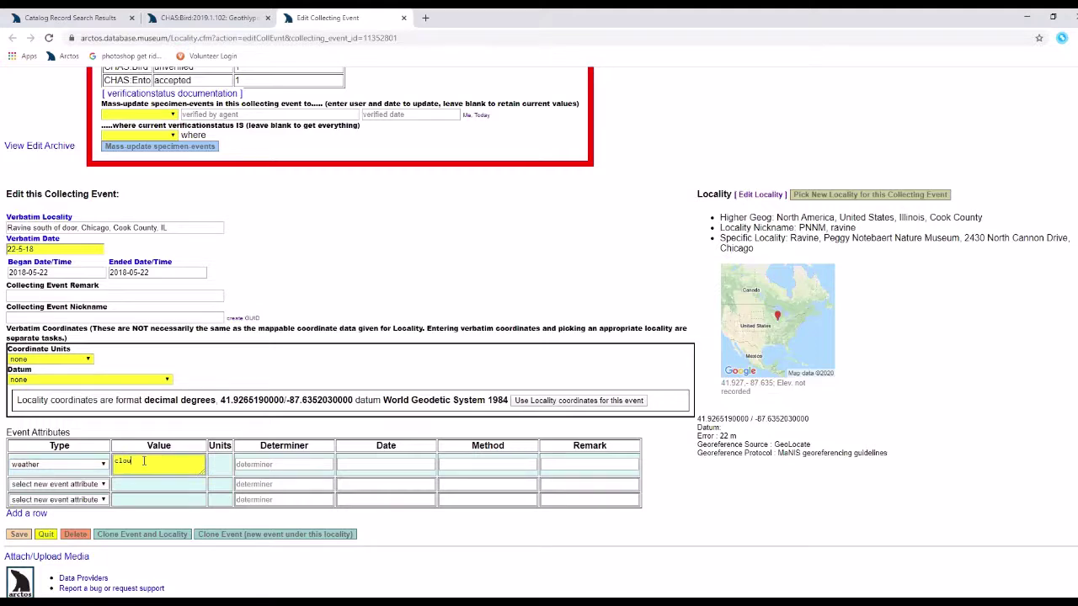
{"action": "type", "text": "dy"}
{"action": "left_click", "coordinate": [171, 15]}
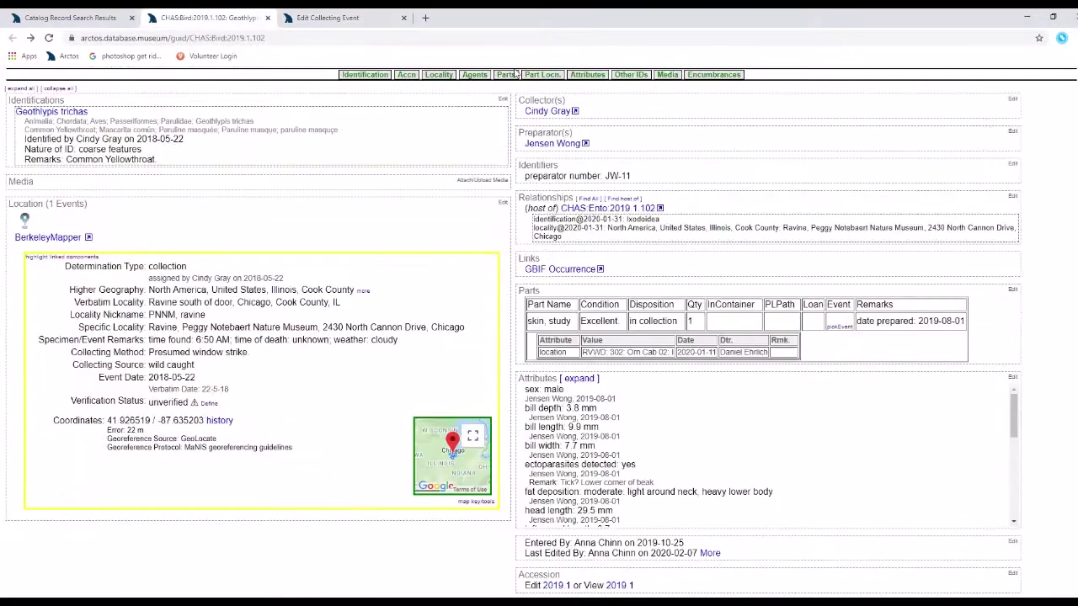
{"action": "left_click_drag", "start_coordinate": [523, 111], "coordinate": [571, 117]}
{"action": "key", "text": "ctrl+c"}
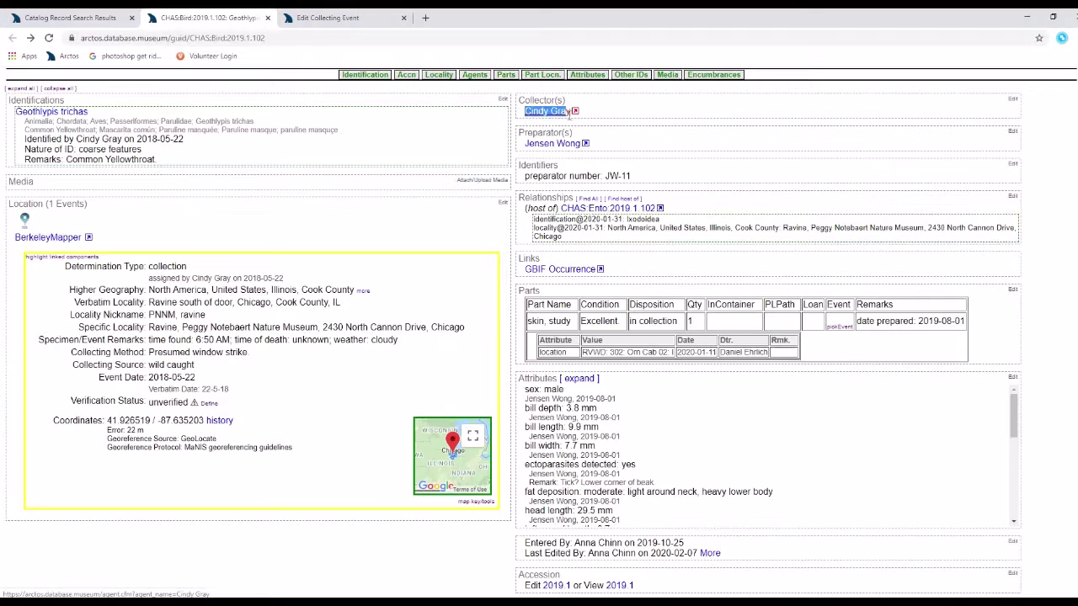
{"action": "left_click", "coordinate": [345, 18]}
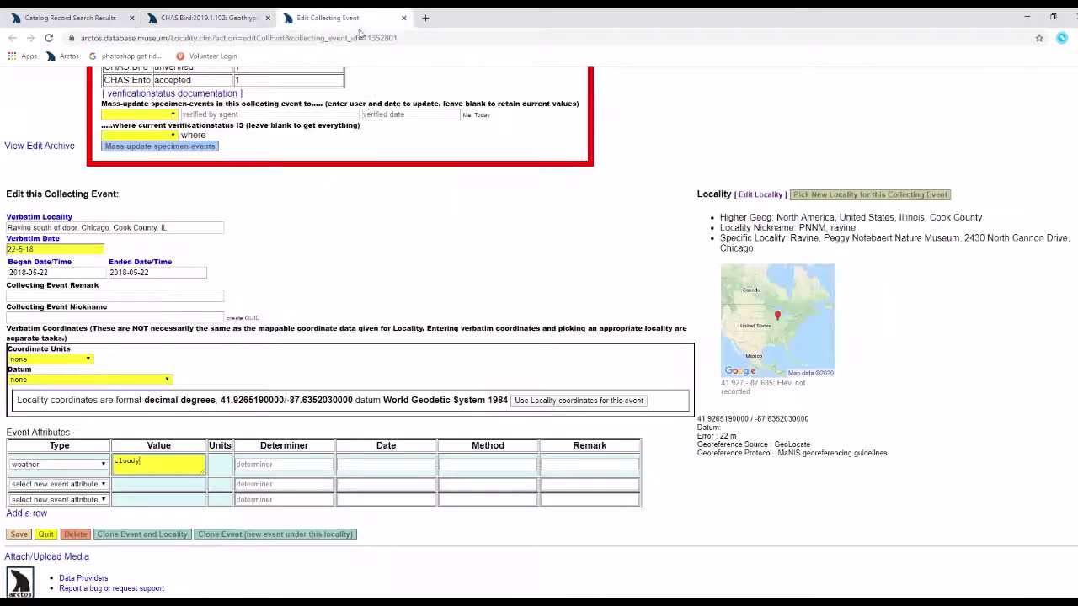
{"action": "left_click", "coordinate": [301, 464]}
{"action": "key", "text": "ctrl+v"}
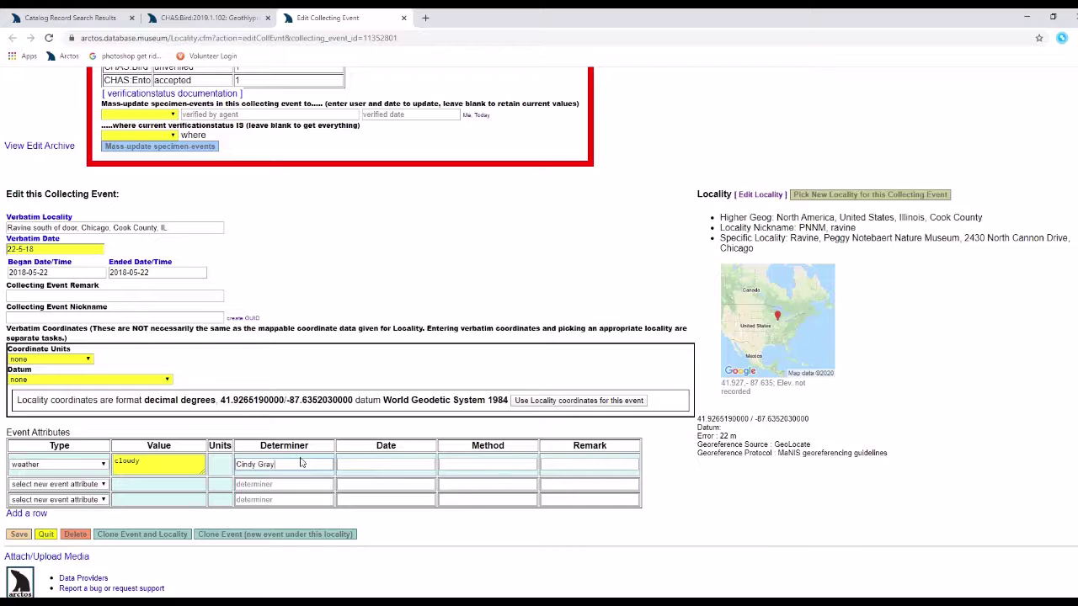
{"action": "key", "text": "Tab"}
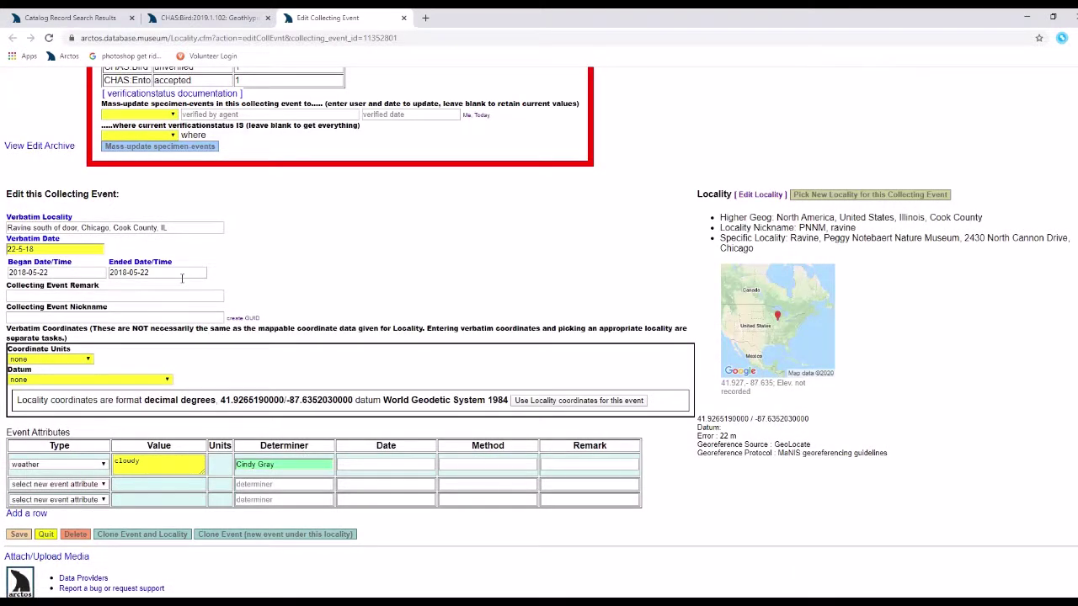
Set the weather attribute date to 2018-05-22 and save it.
{"action": "left_click", "coordinate": [181, 277]}
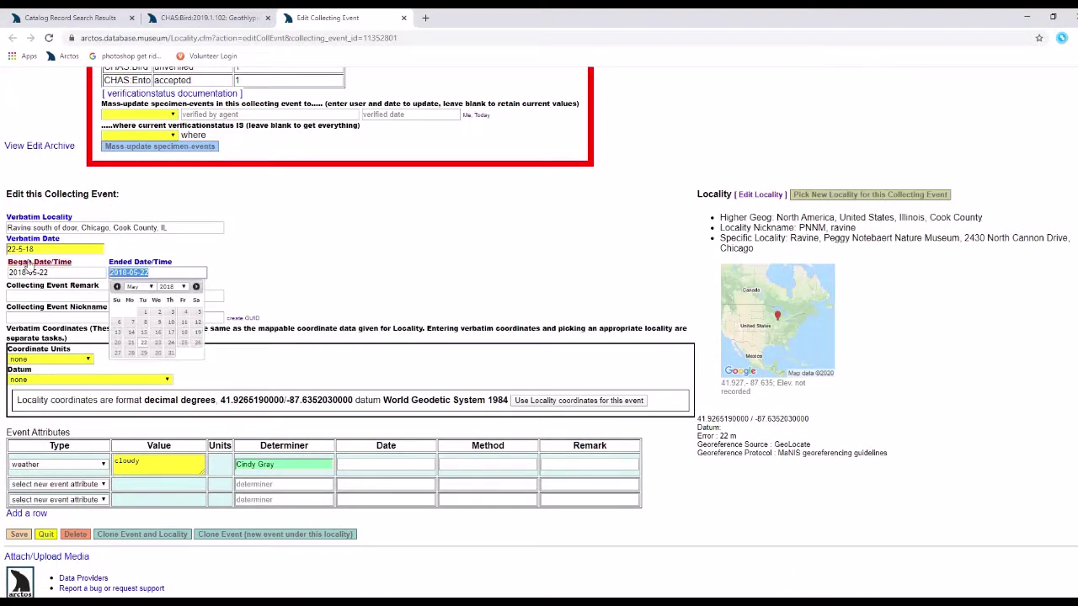
{"action": "left_click", "coordinate": [383, 464]}
{"action": "type", "text": "2018-05-22"}
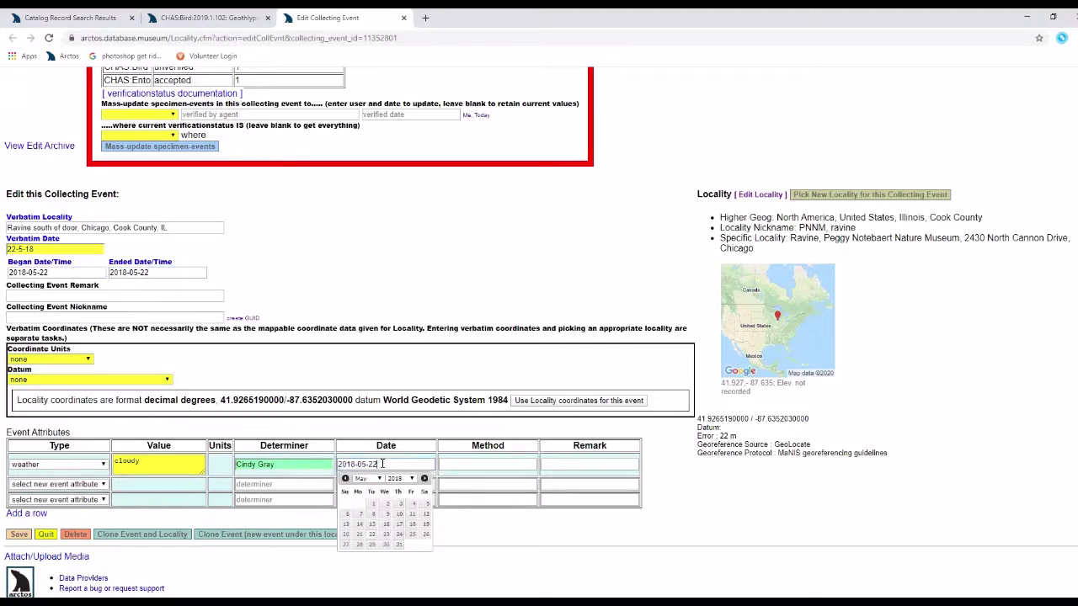
{"action": "left_click", "coordinate": [388, 441]}
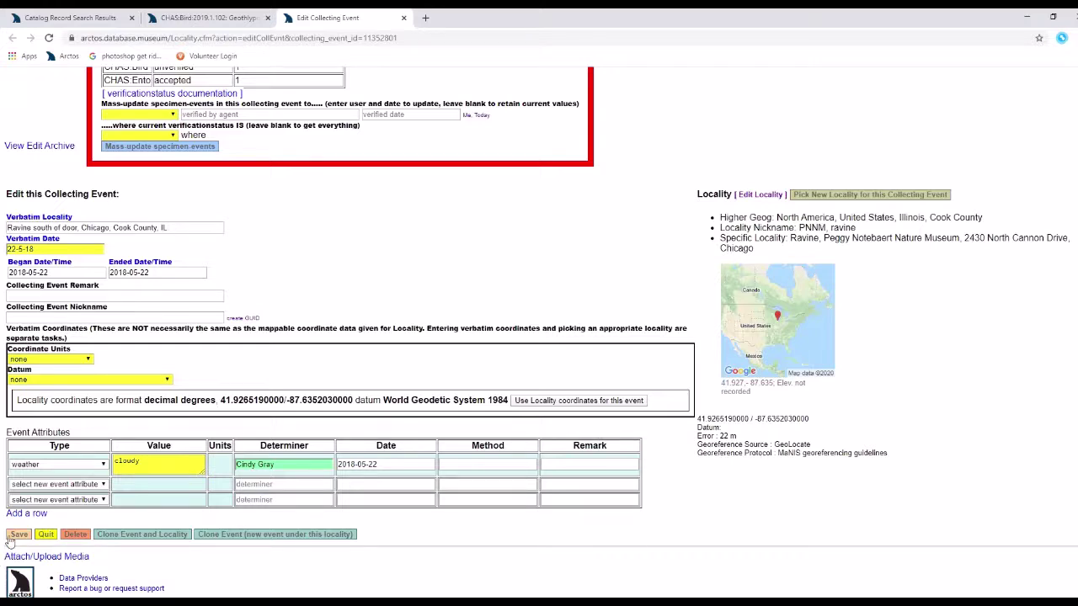
{"action": "left_click", "coordinate": [12, 539]}
Reload the CHAS:Bird record to confirm weather: cloudy dated 2018-05-22.
{"action": "left_click", "coordinate": [182, 17]}
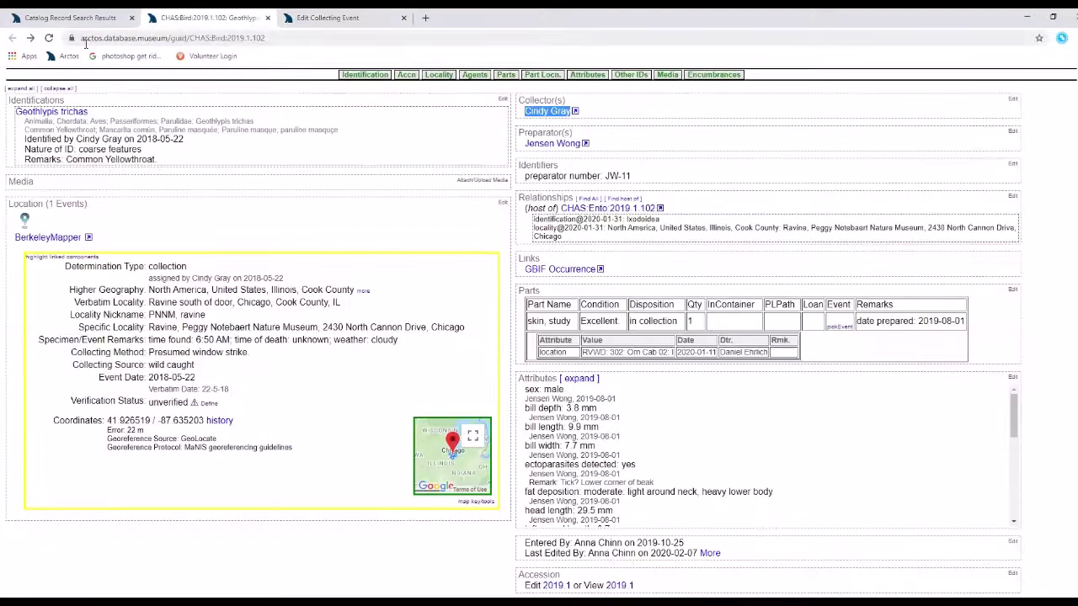
{"action": "left_click", "coordinate": [49, 38]}
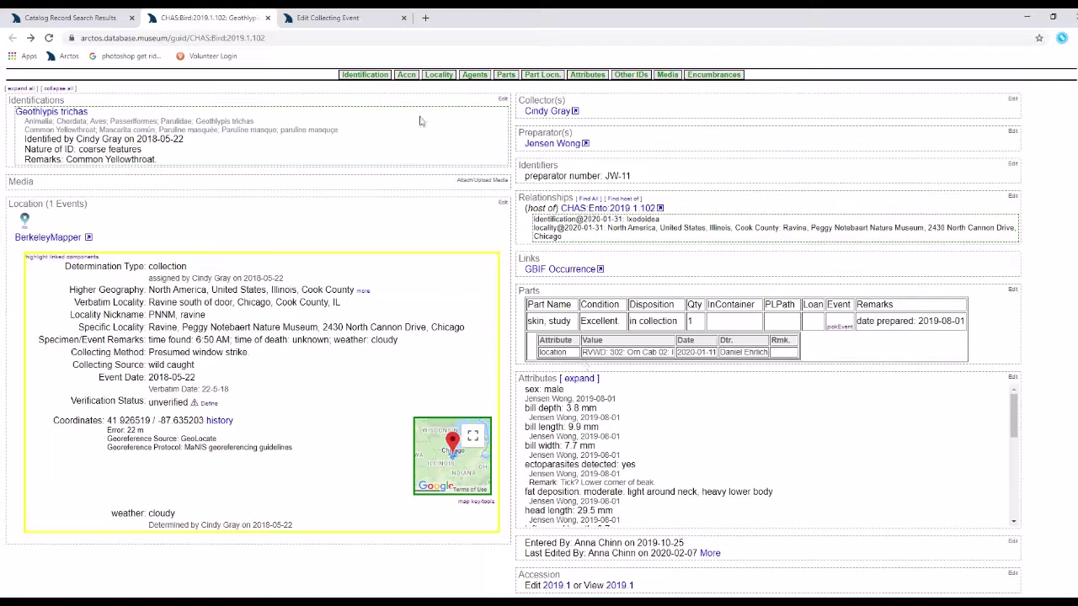
{"action": "left_click", "coordinate": [328, 17]}
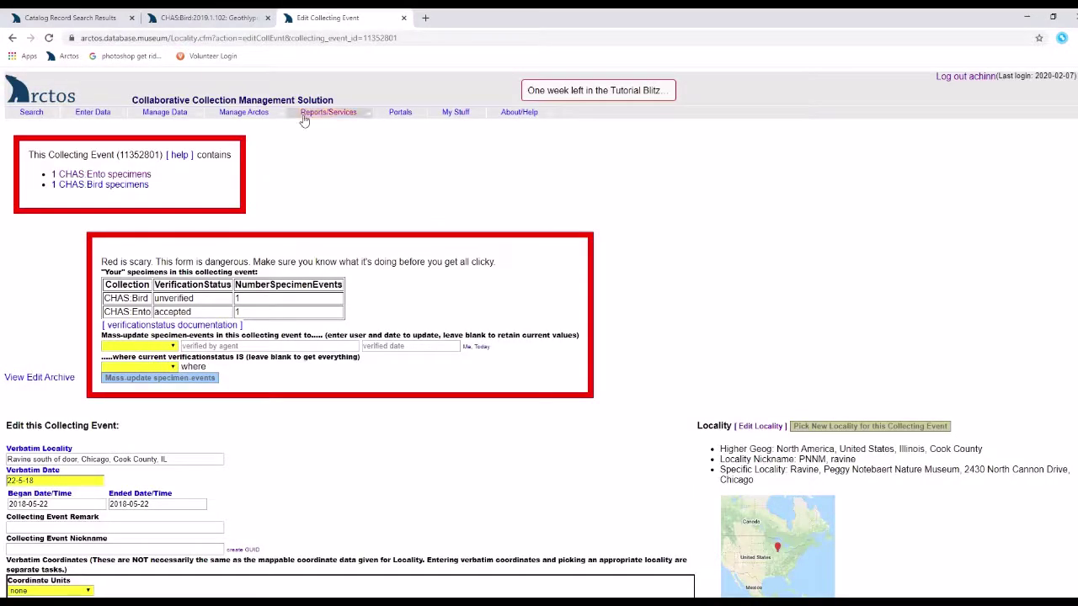
Open linked tick record CHAS:Ento:2019.1.102 in a new tab to see its weather: cloudy attribute.
{"action": "left_click", "coordinate": [148, 176]}
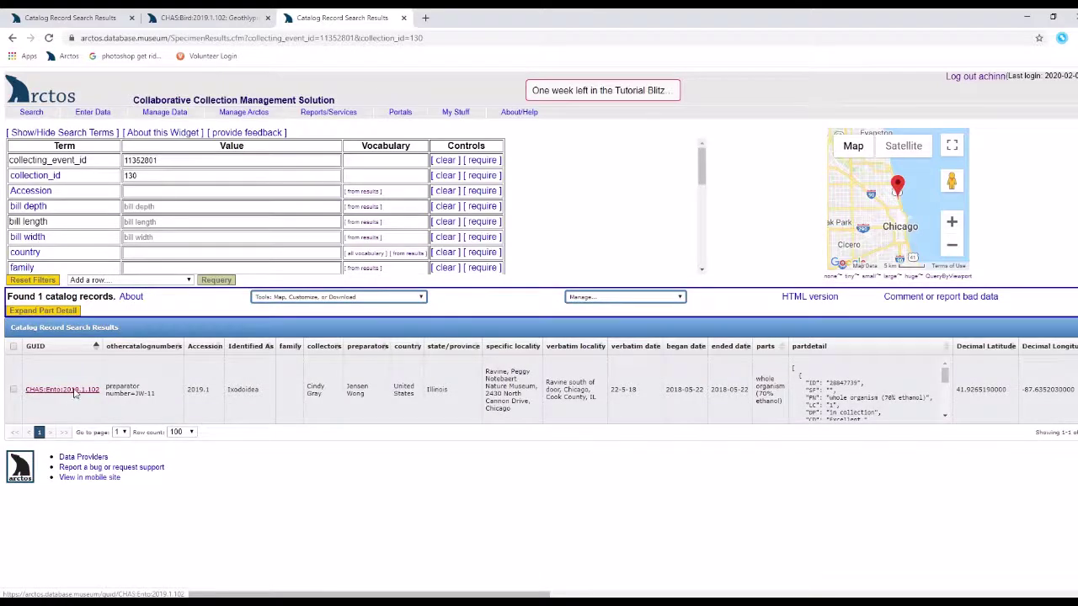
{"action": "right_click", "coordinate": [76, 391]}
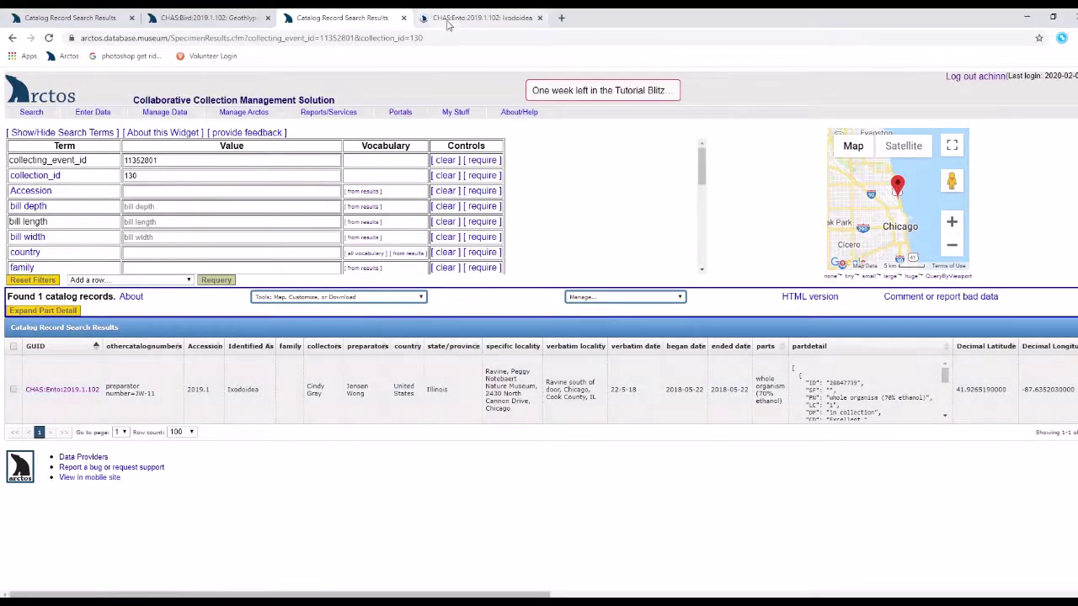
{"action": "left_click", "coordinate": [447, 21]}
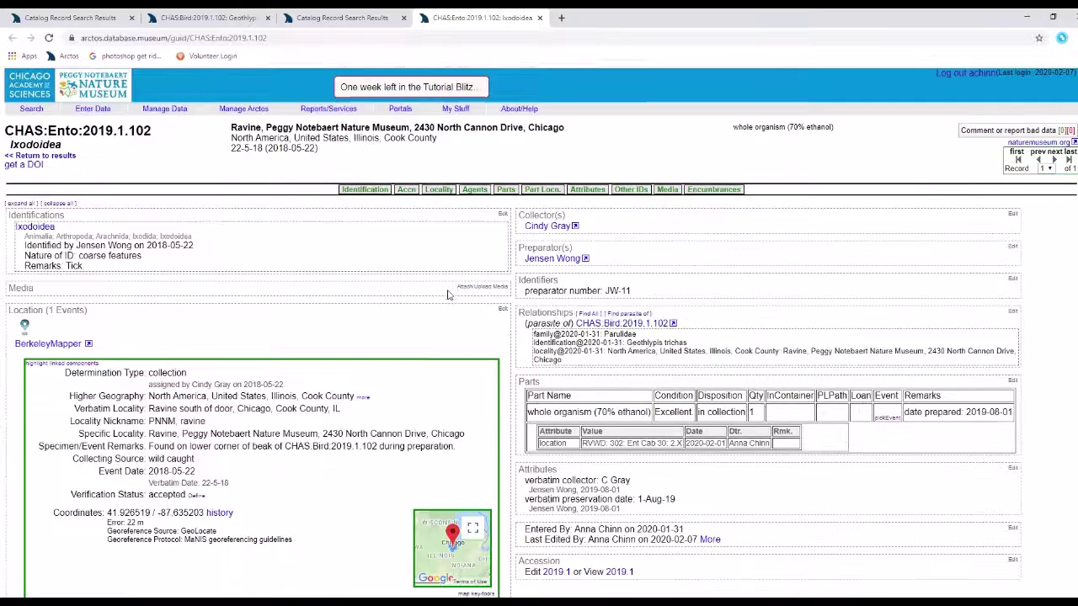
{"action": "scroll", "coordinate": [287, 583], "scroll_direction": "down", "scroll_amount": 3}
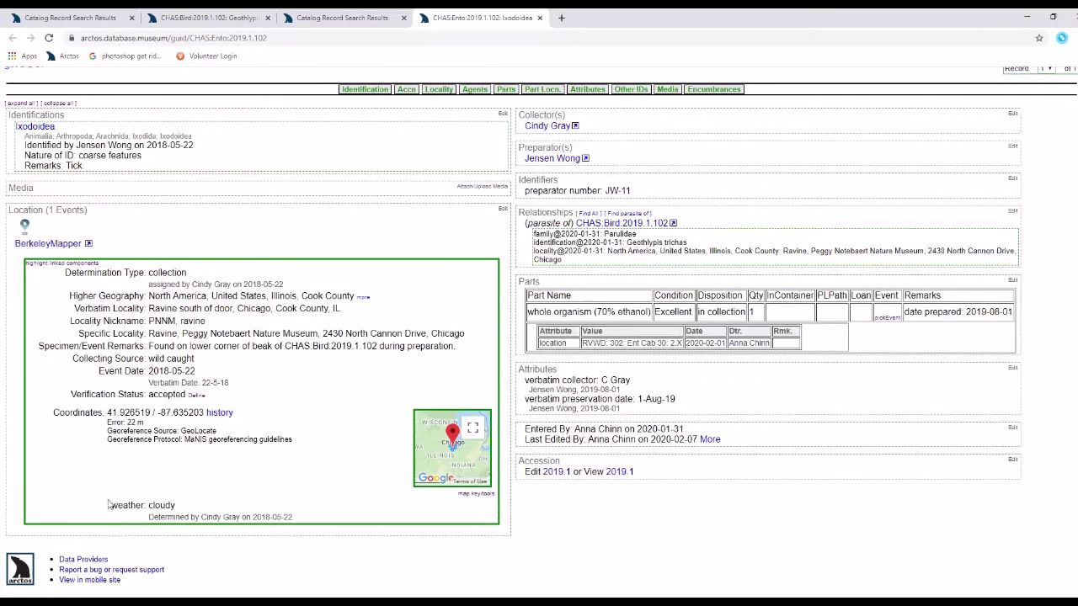